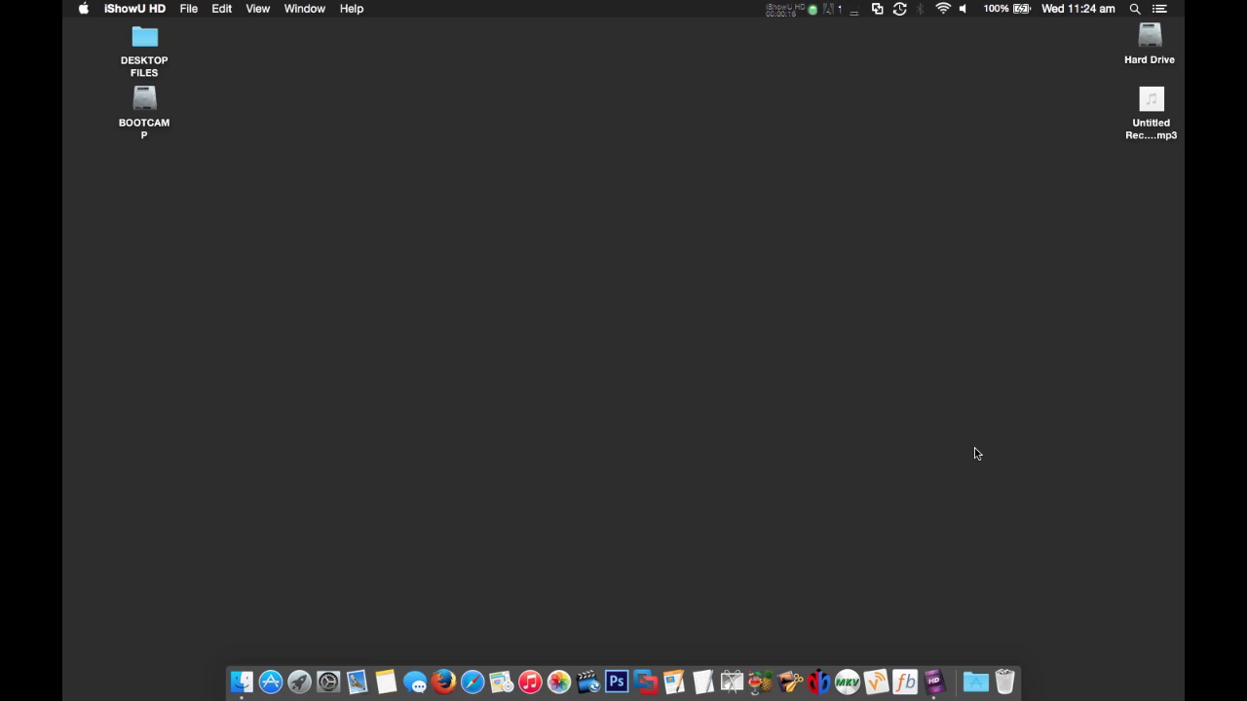
# Launch Audacity from the Applications stack in the Dock.
pyautogui.click(975, 682)
pyautogui.click(800, 422)
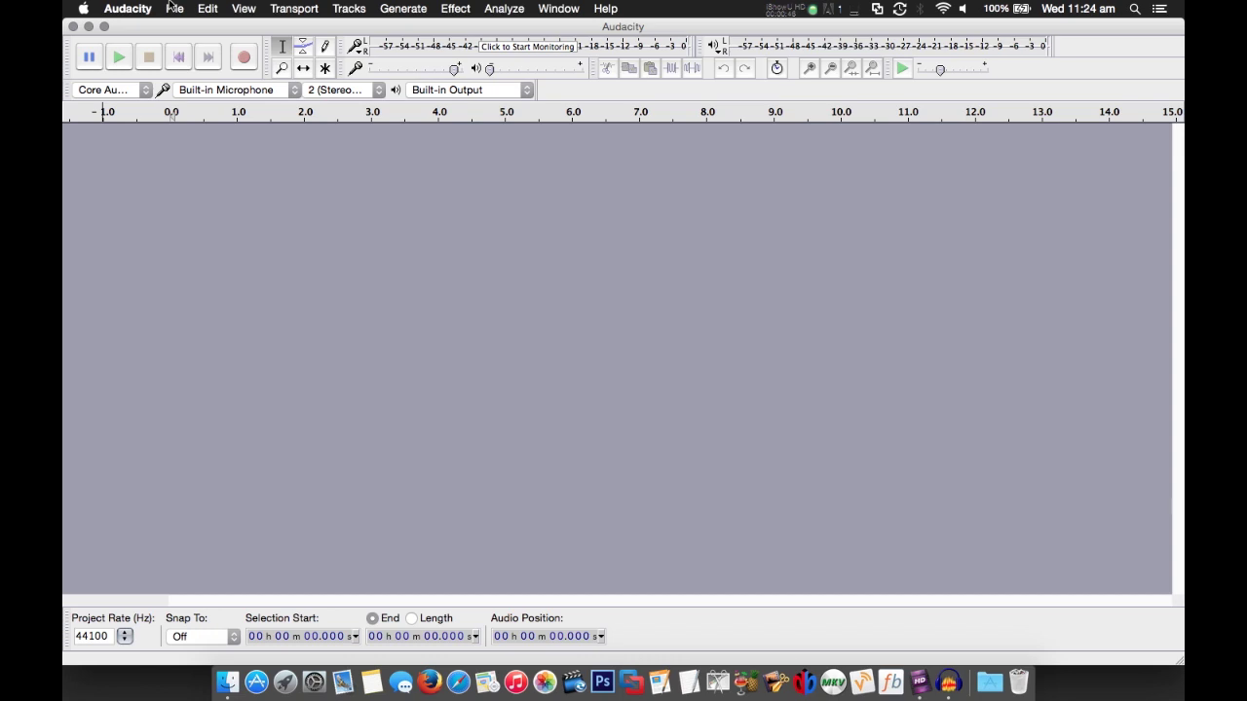
# Import Untitled Recording.mp3 from the Desktop via File > Open.
pyautogui.click(173, 7)
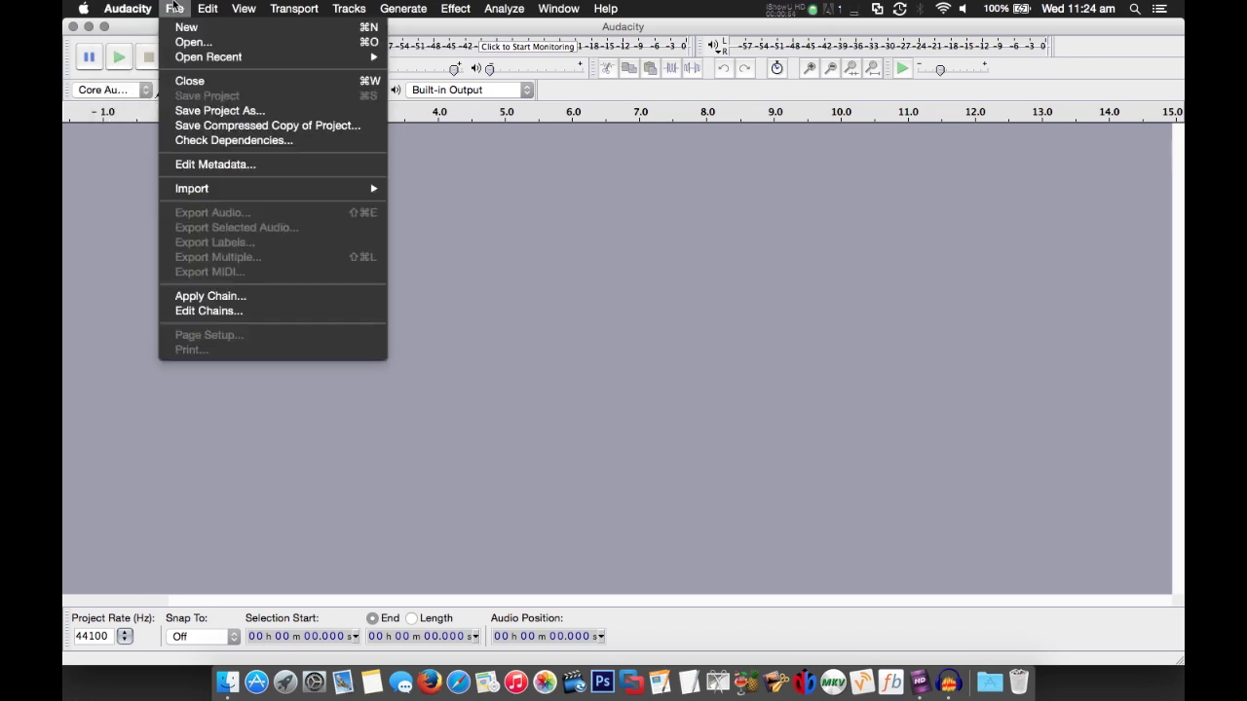
pyautogui.click(185, 42)
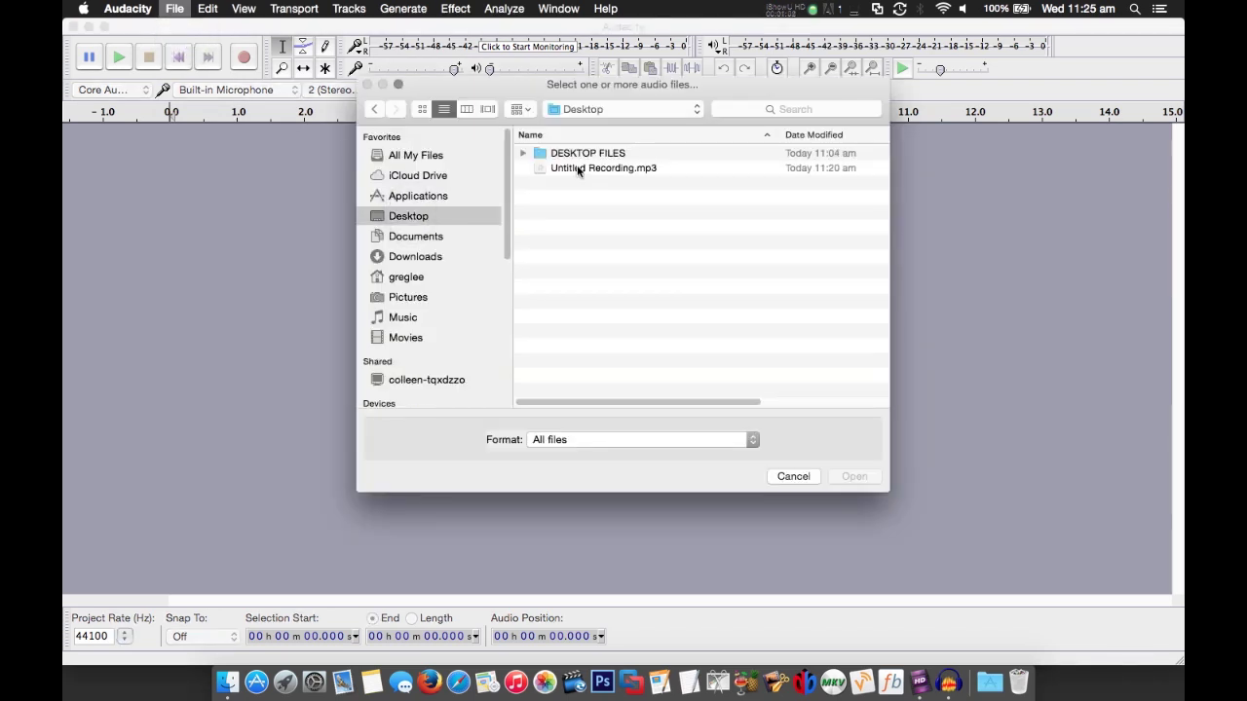
pyautogui.doubleClick(578, 169)
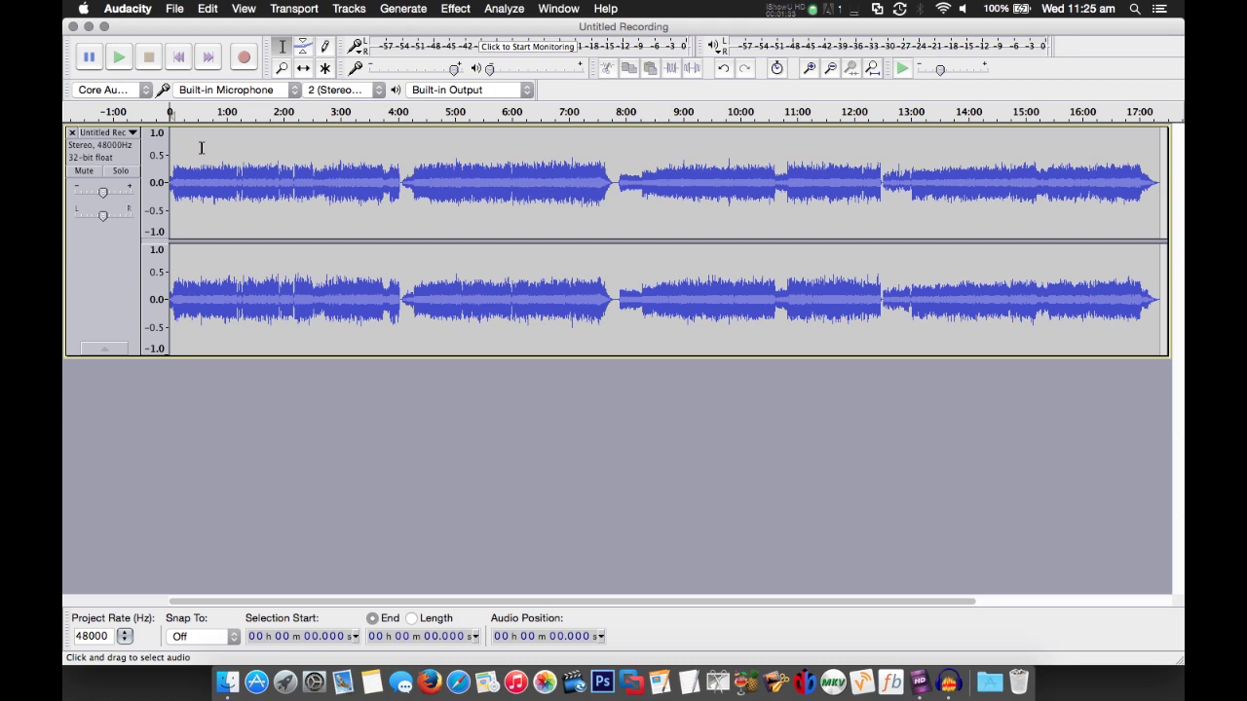
# Add a label track with 'track 1' at the start and 'track 2' at the 4:04 gap.
pyautogui.press('super+b')
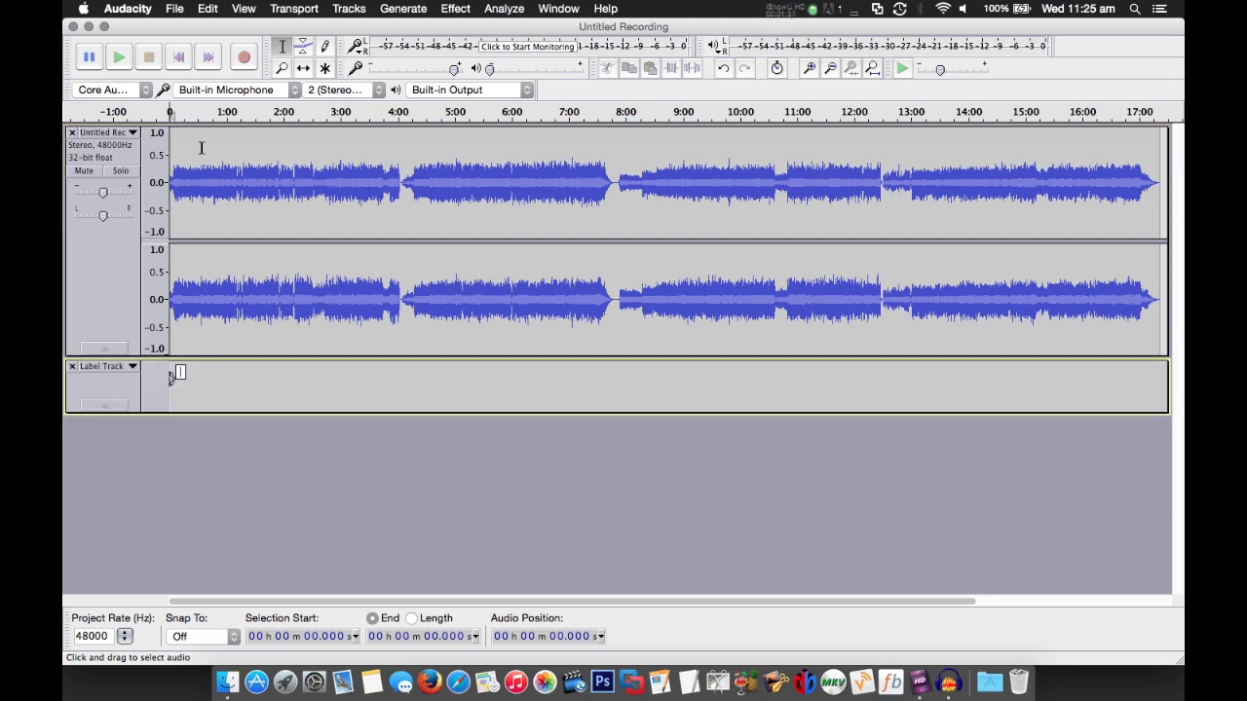
pyautogui.write('tra')
pyautogui.write('ck 1')
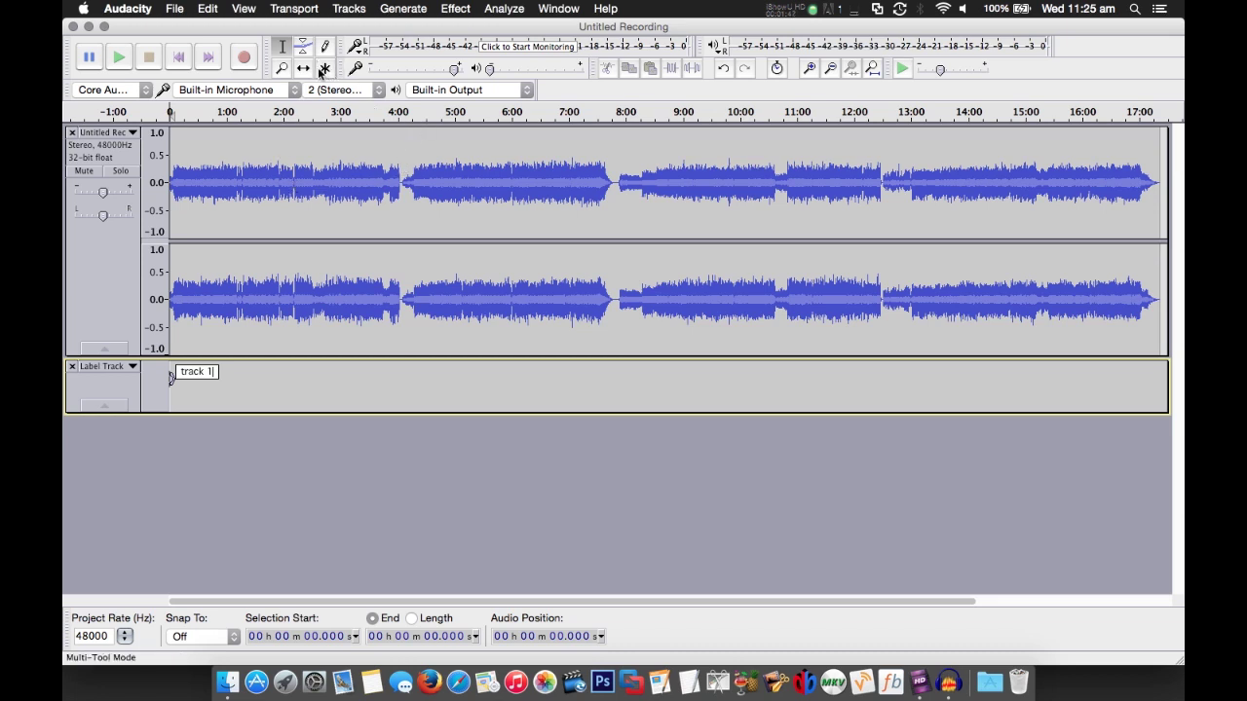
pyautogui.click(811, 70)
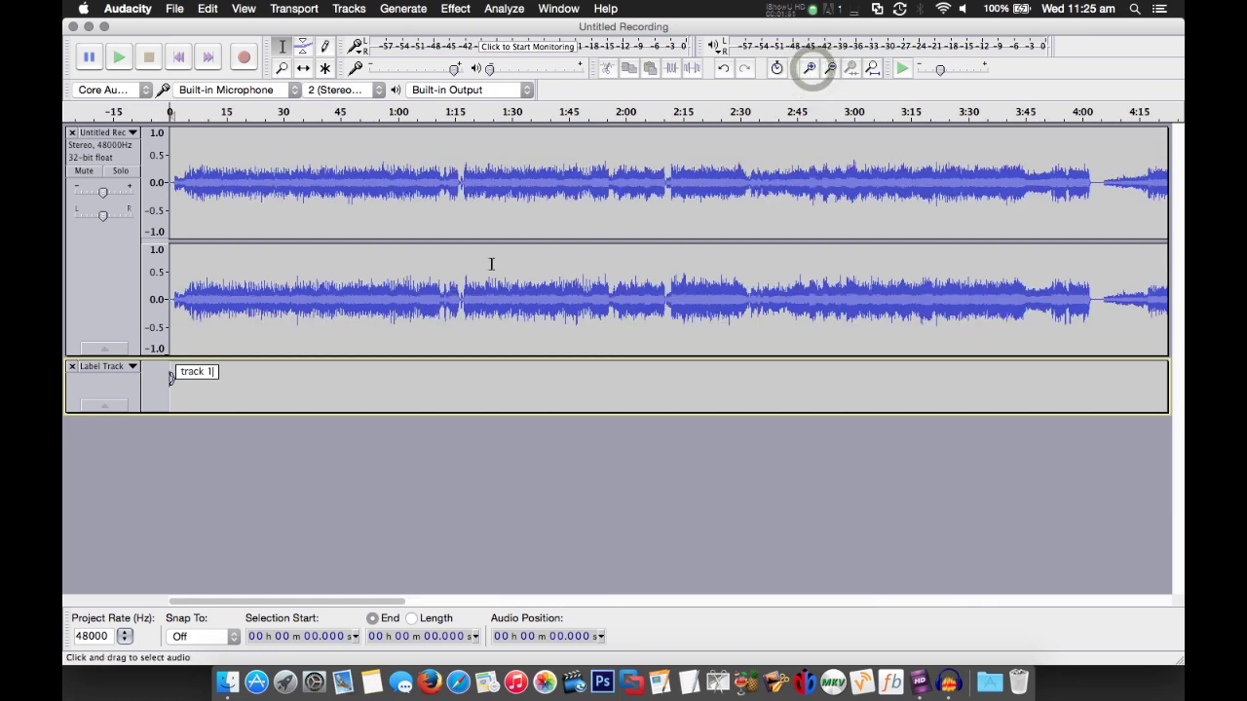
pyautogui.click(1096, 172)
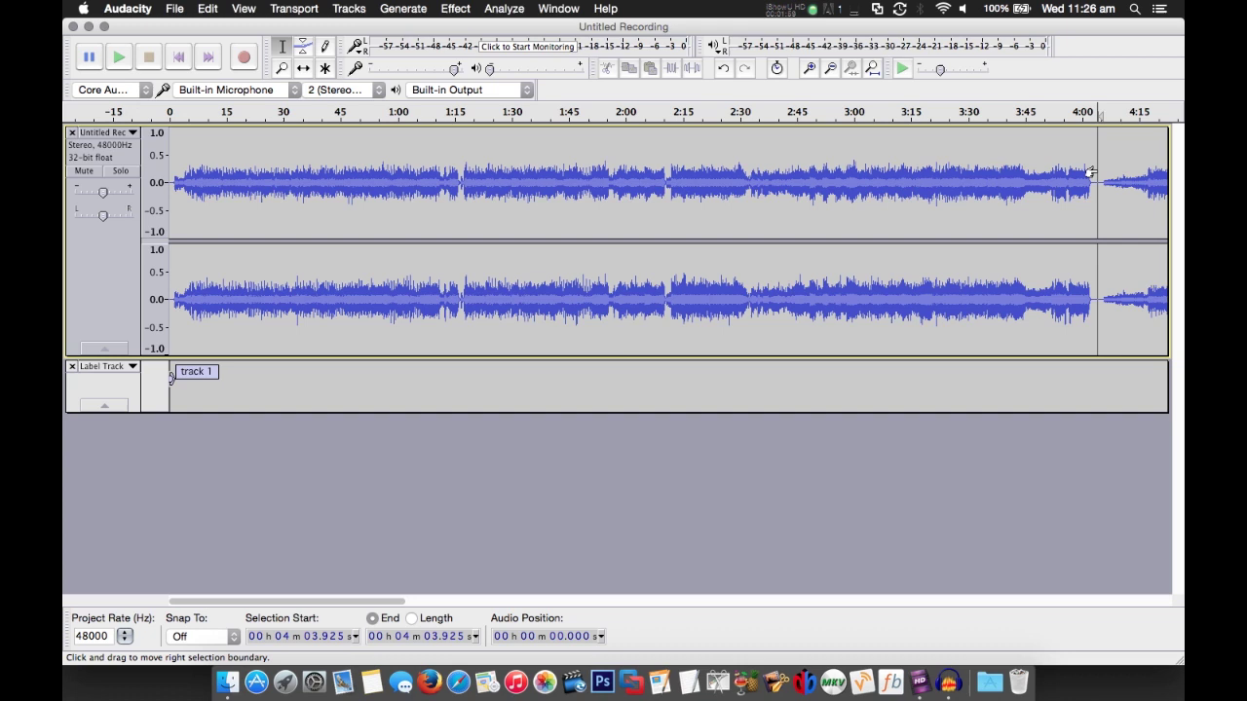
pyautogui.click(1098, 378)
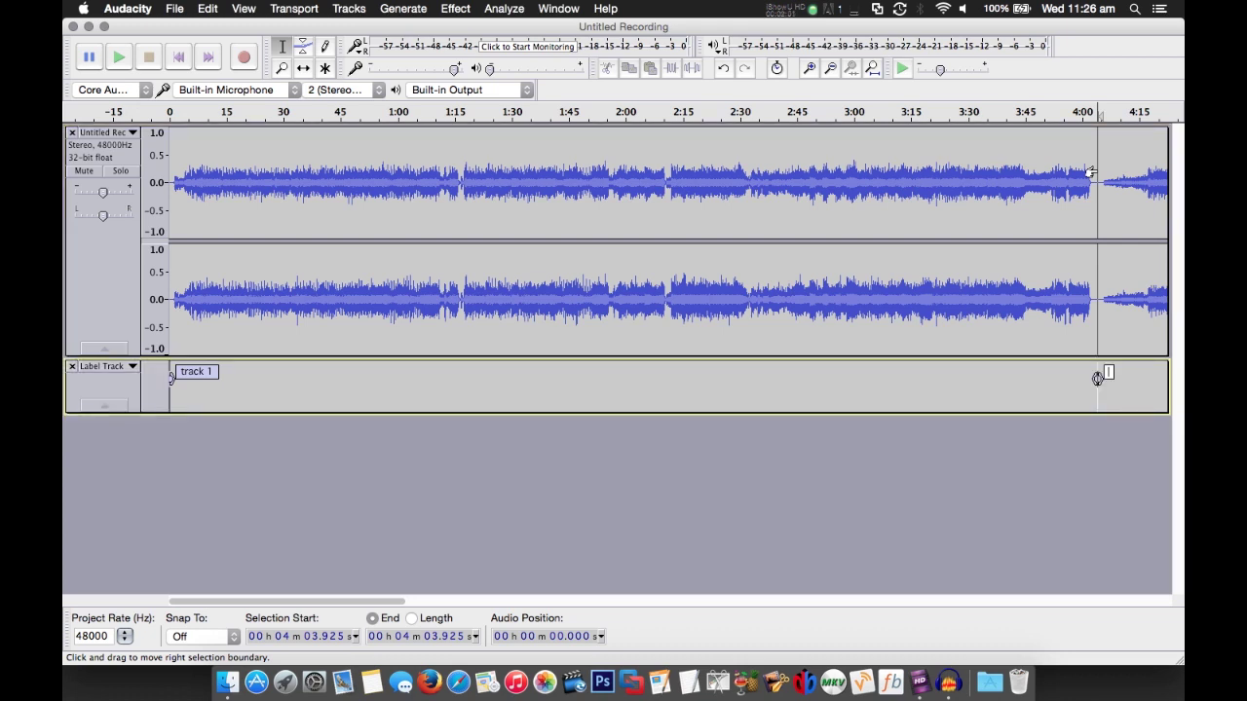
pyautogui.write('track 2')
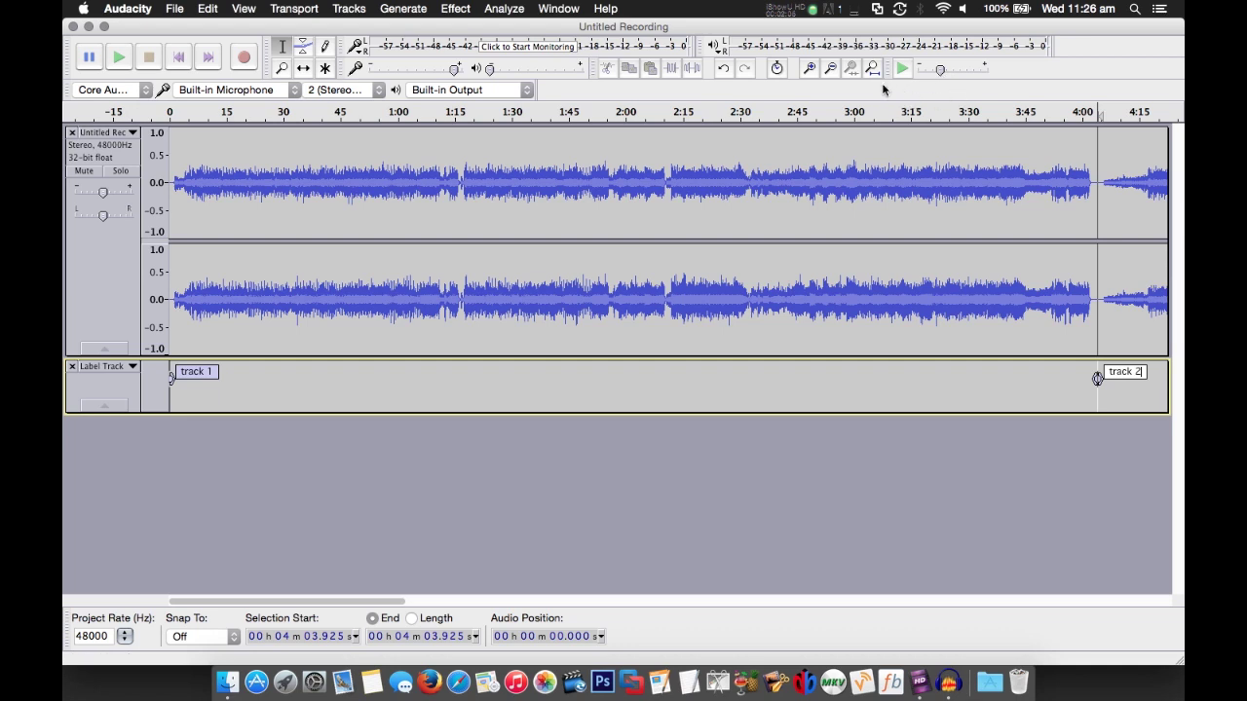
pyautogui.press('Return')
# Add a 'track 3' label at the gap near 7:49.
pyautogui.hotkey('ctrl', '3')
pyautogui.click(1059, 147)
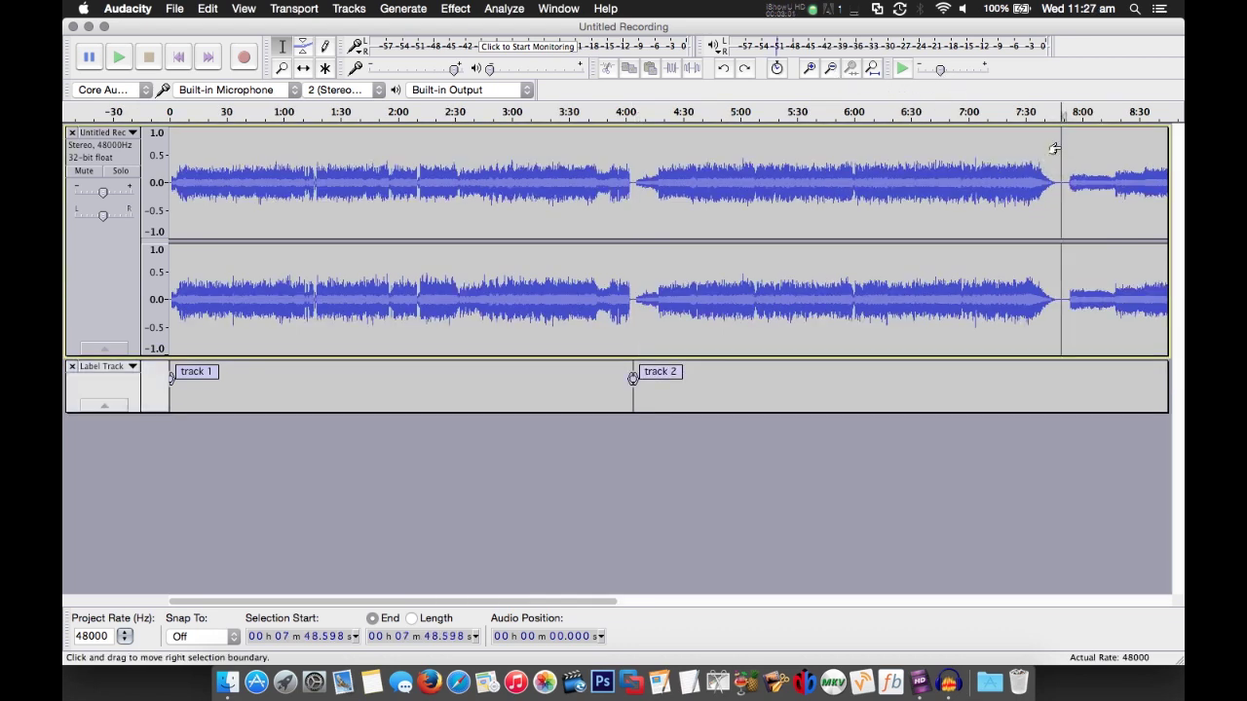
pyautogui.hotkey('ctrl', 'b')
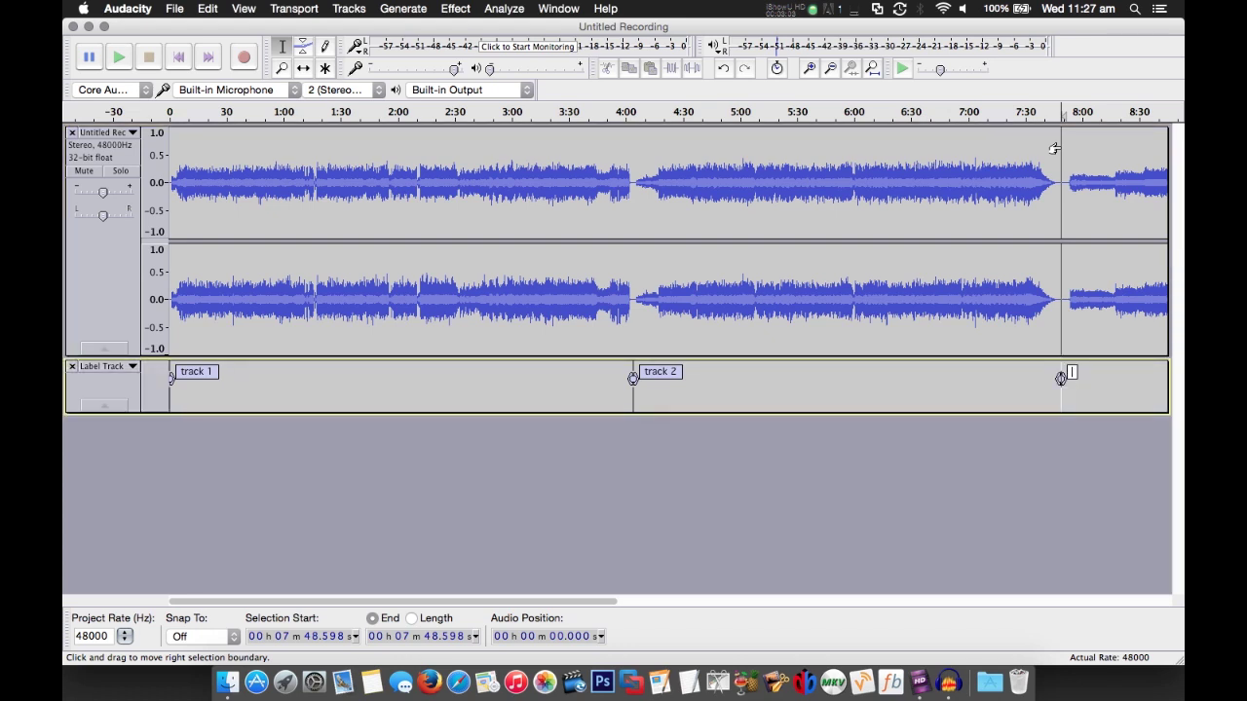
pyautogui.write('track ')
pyautogui.write('3')
pyautogui.press('Return')
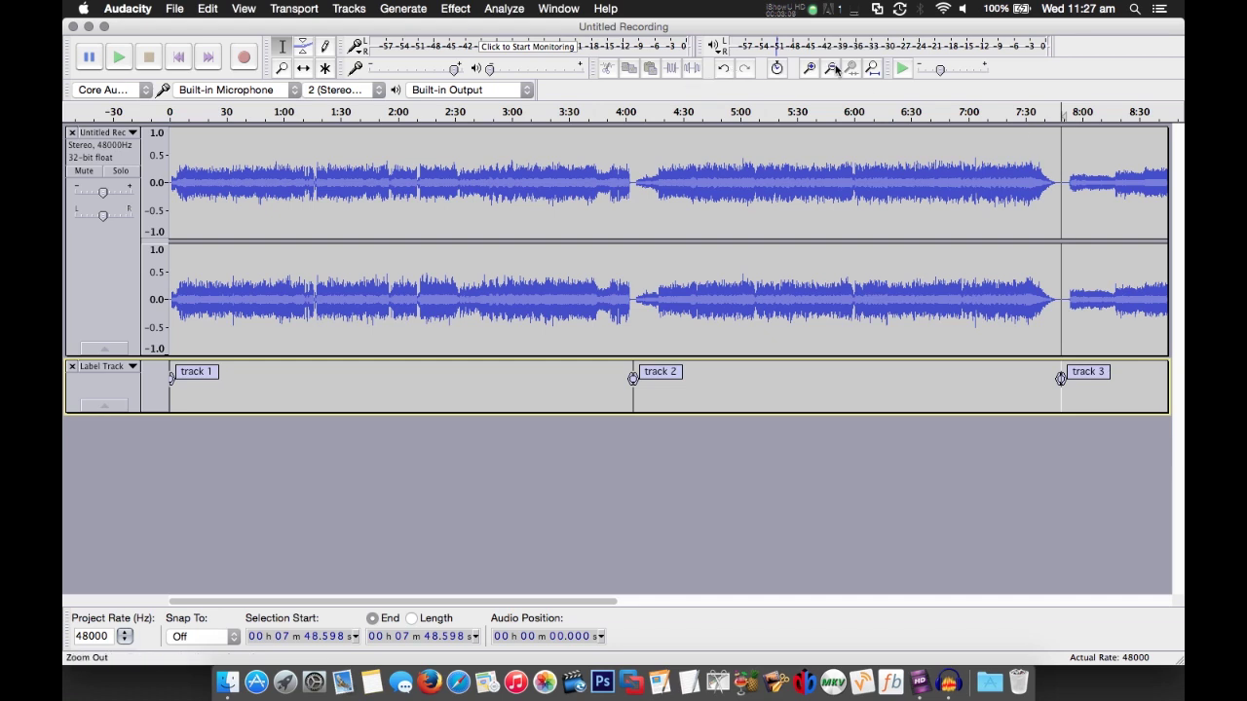
# Zoom to the gap near 12:29 and label it 'track 4'.
pyautogui.click(874, 68)
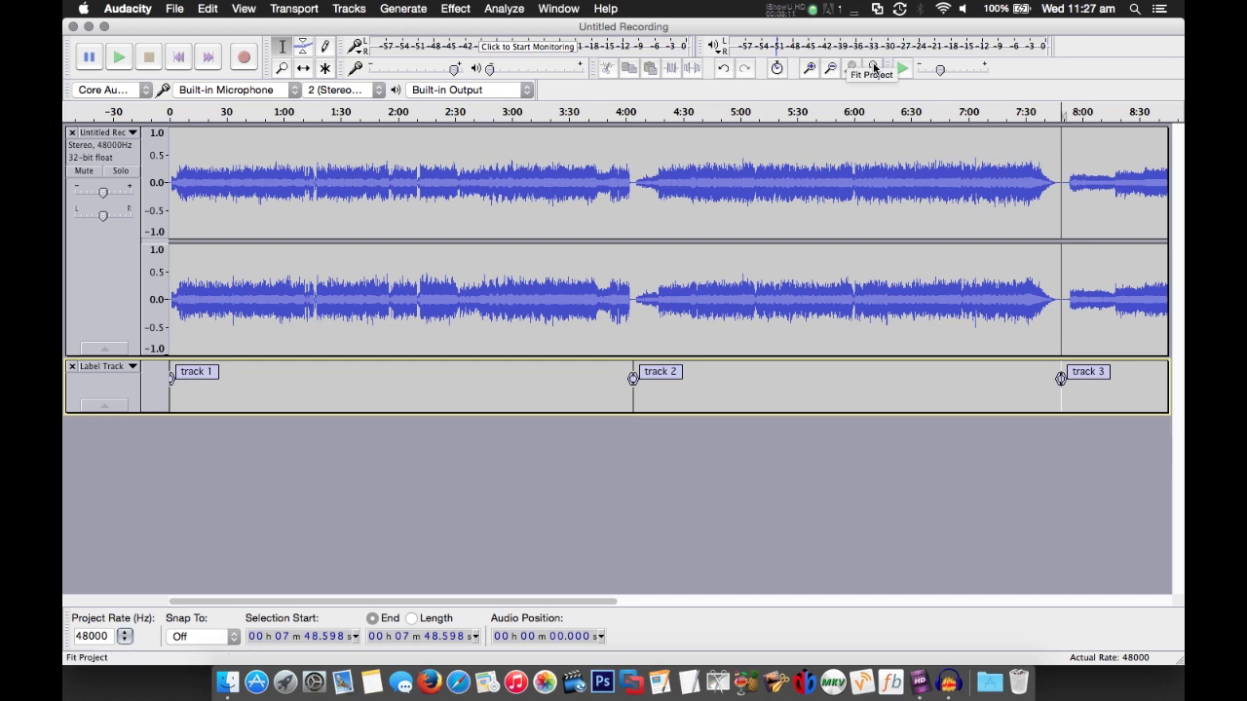
pyautogui.click(884, 147)
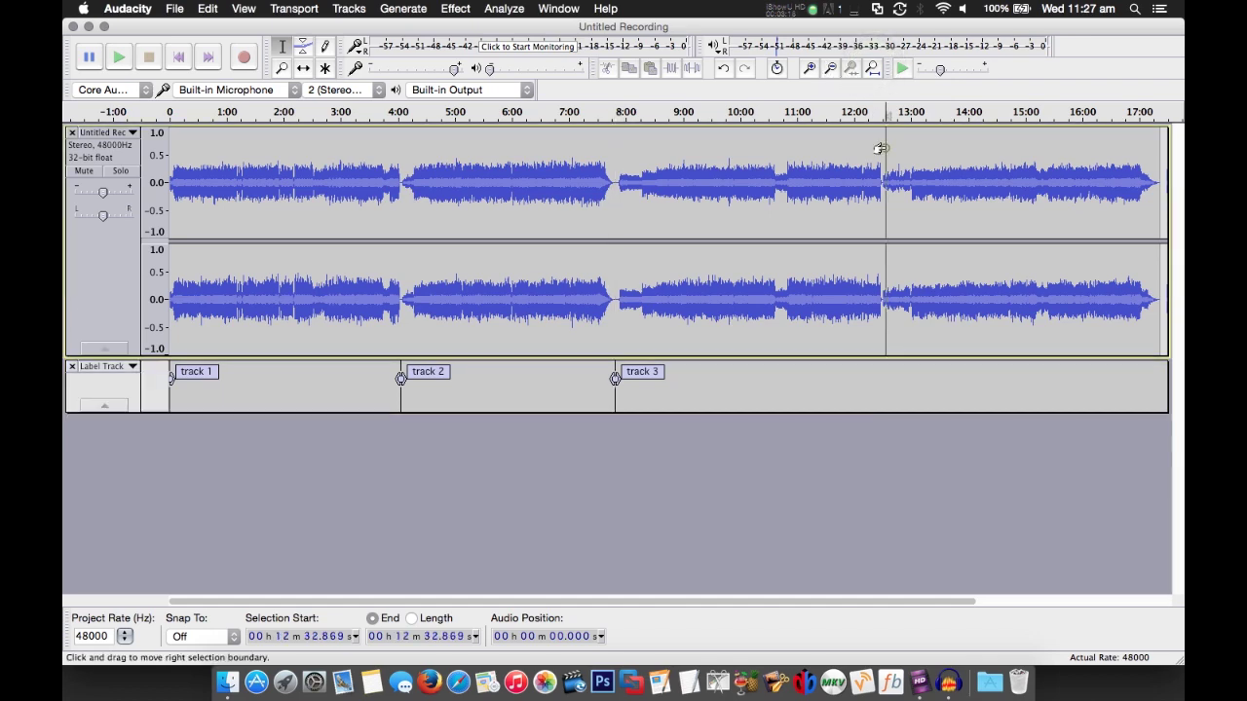
pyautogui.click(808, 68)
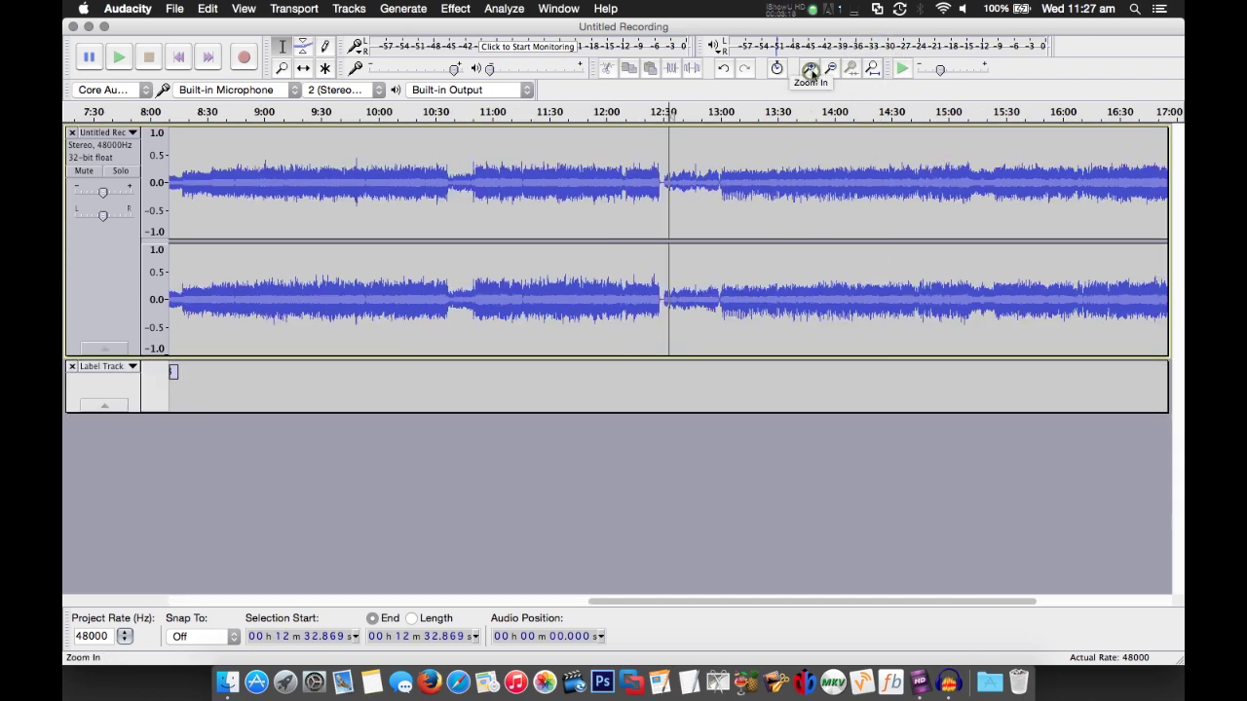
pyautogui.click(657, 159)
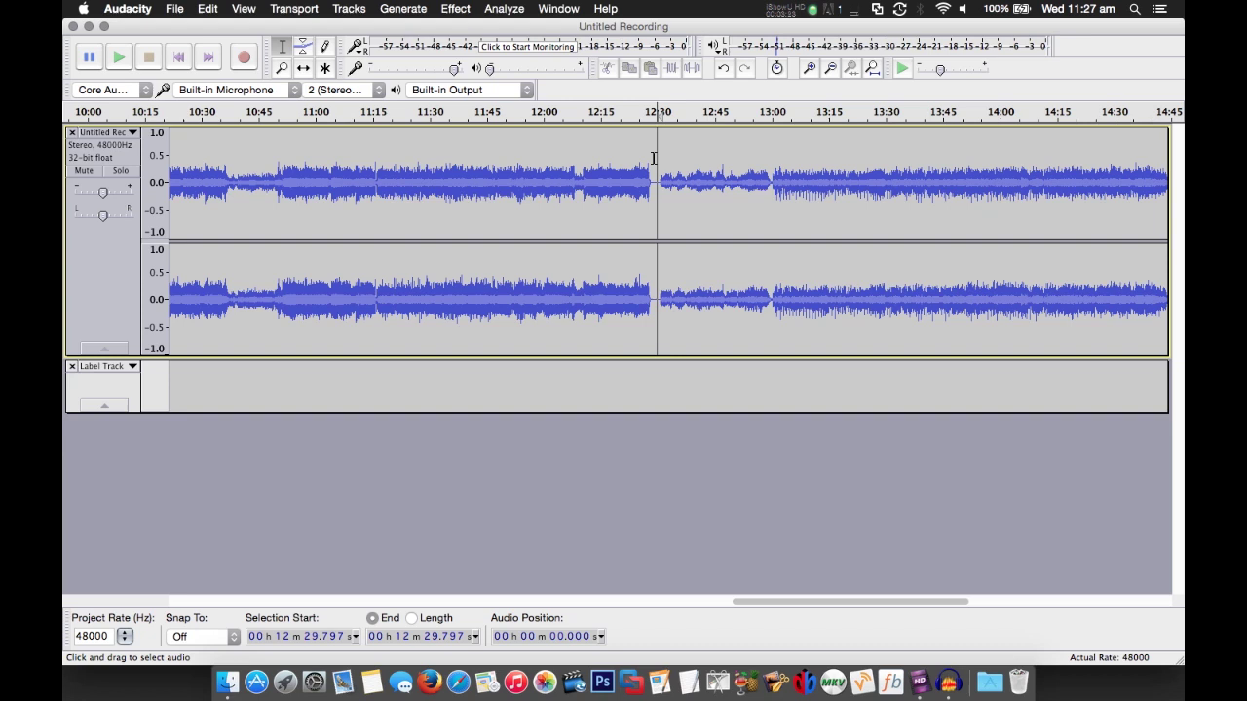
pyautogui.click(653, 158)
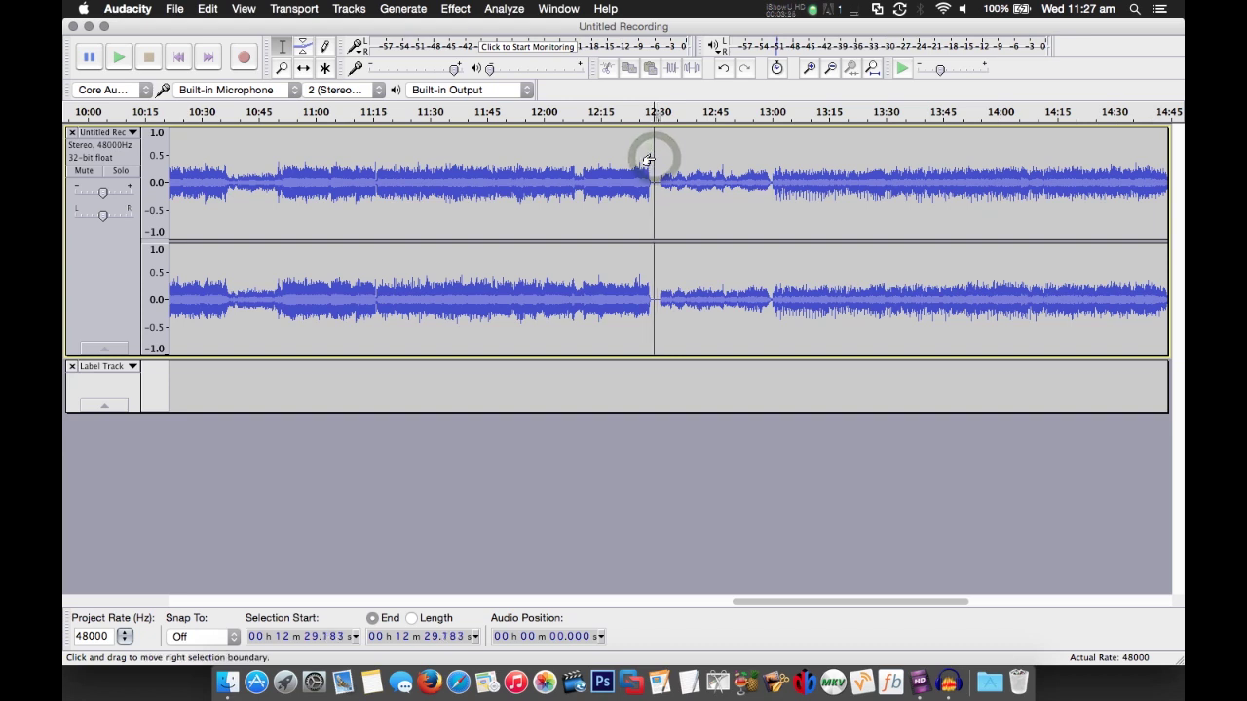
pyautogui.press('super+b')
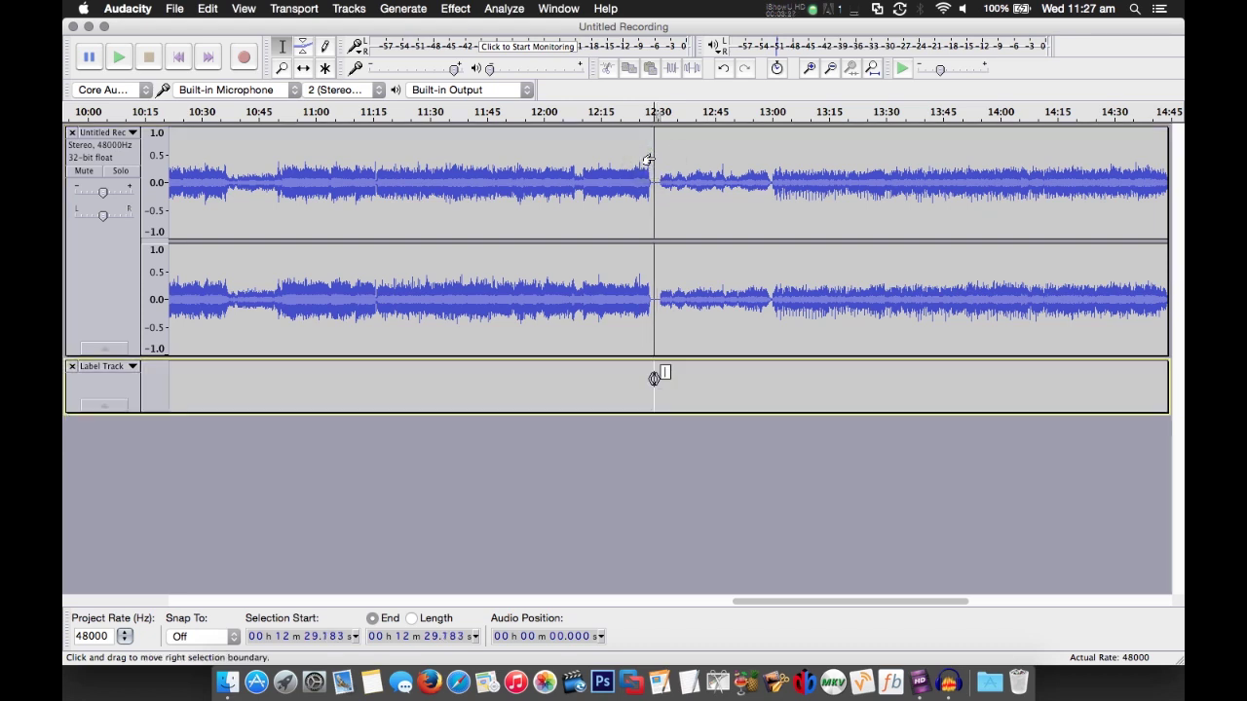
pyautogui.write('track')
pyautogui.write(' 4')
pyautogui.click(682, 440)
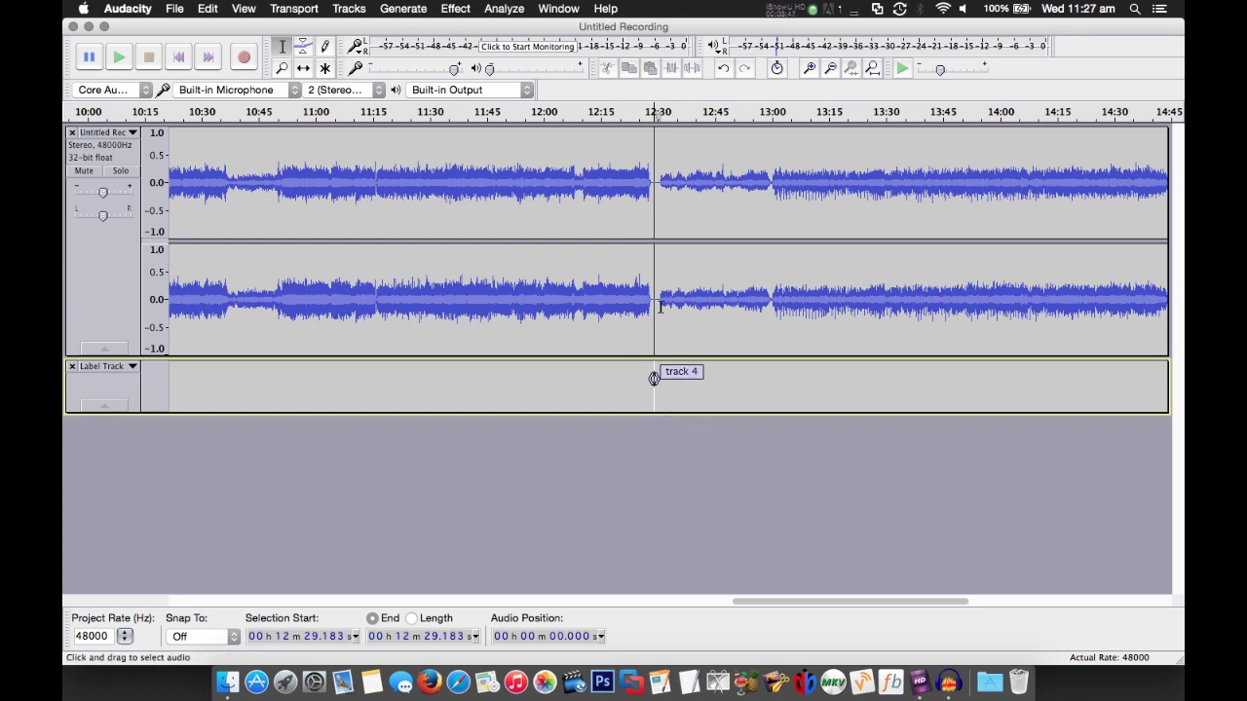
# Set up Export Multiple with the MP3 quality set to 128 kbps.
pyautogui.click(174, 8)
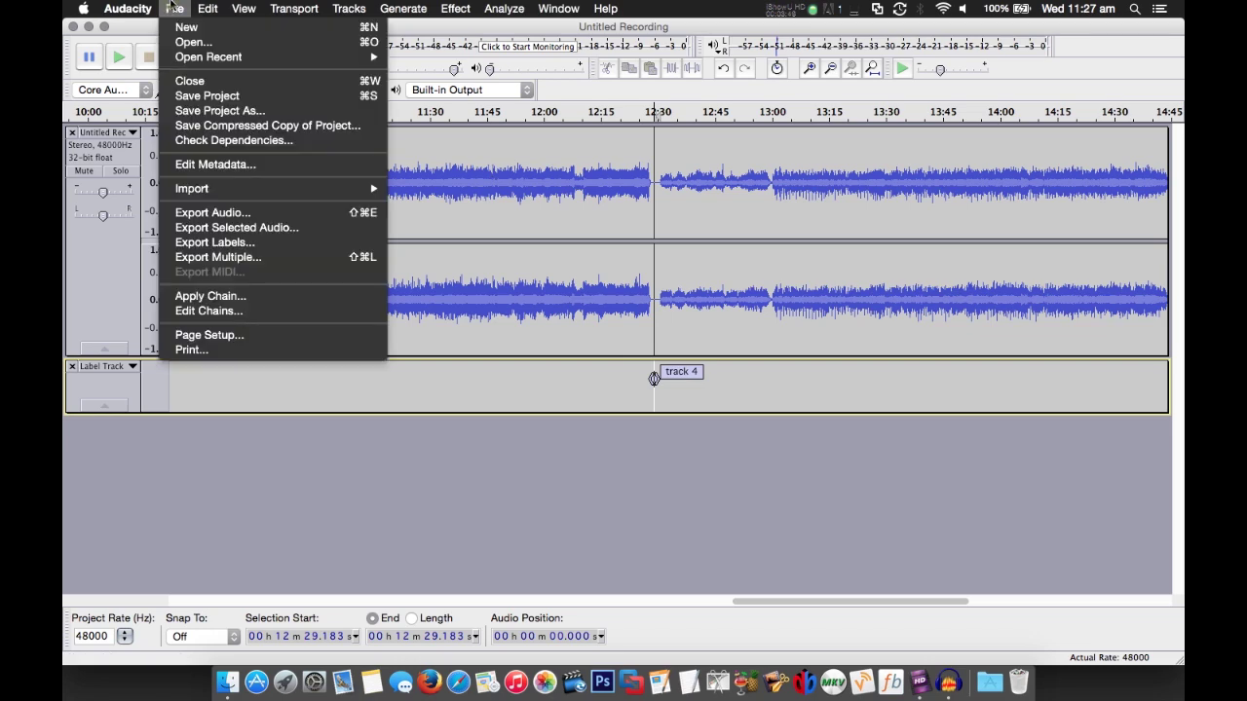
pyautogui.click(205, 258)
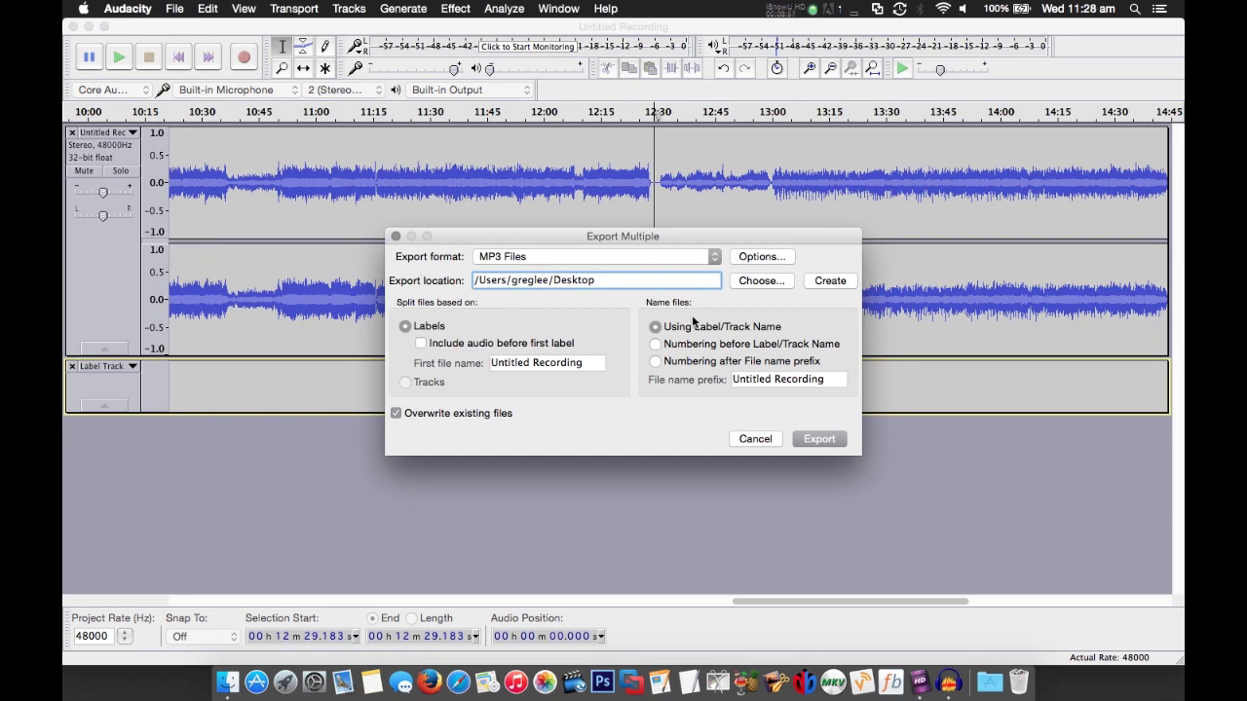
pyautogui.click(760, 257)
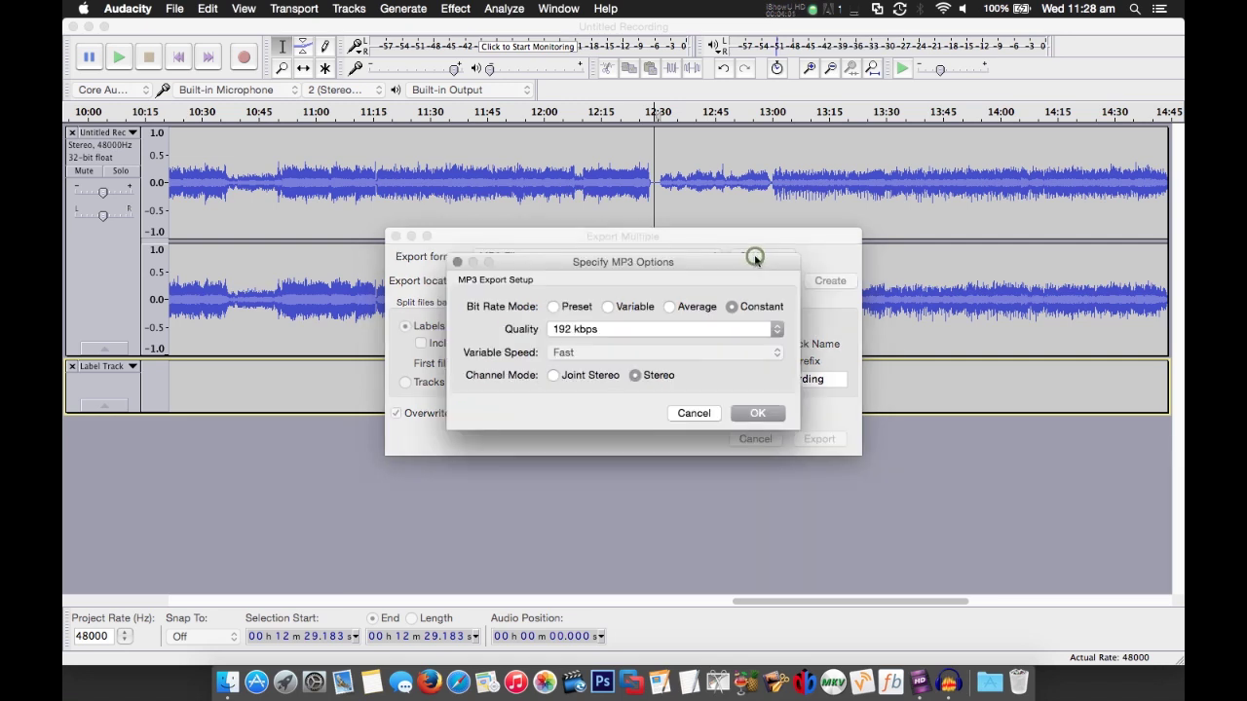
pyautogui.click(638, 336)
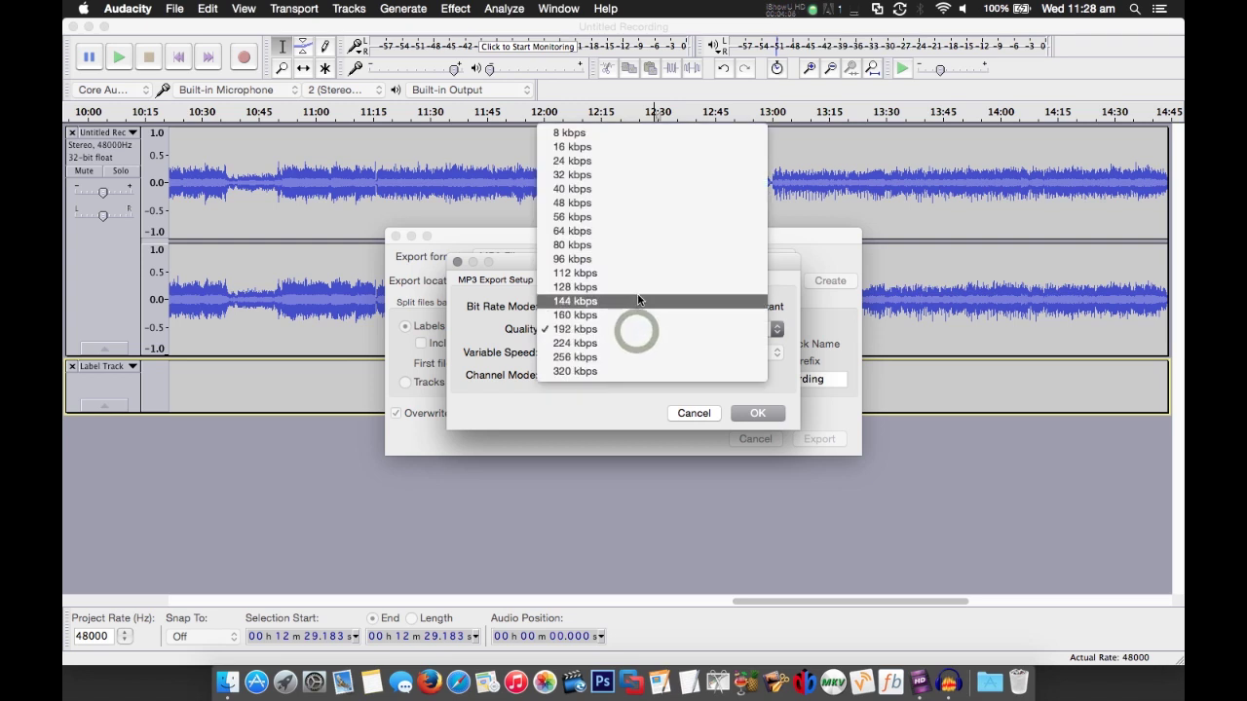
pyautogui.click(637, 287)
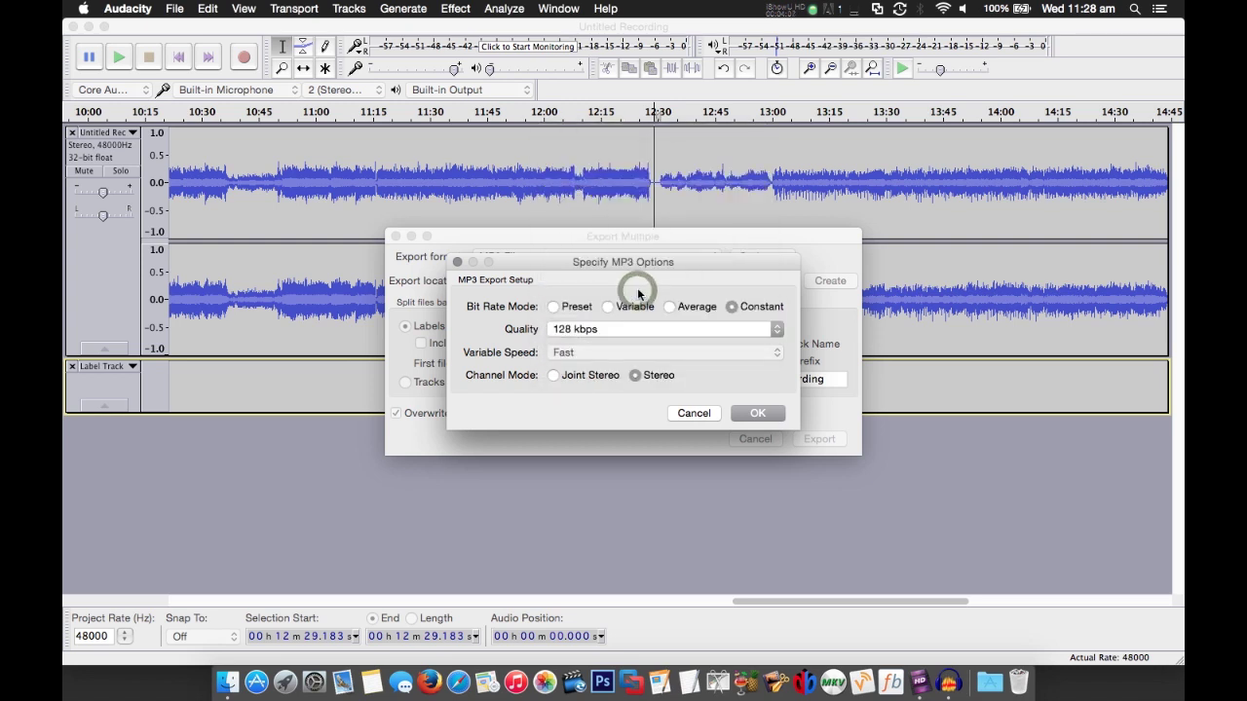
pyautogui.click(758, 414)
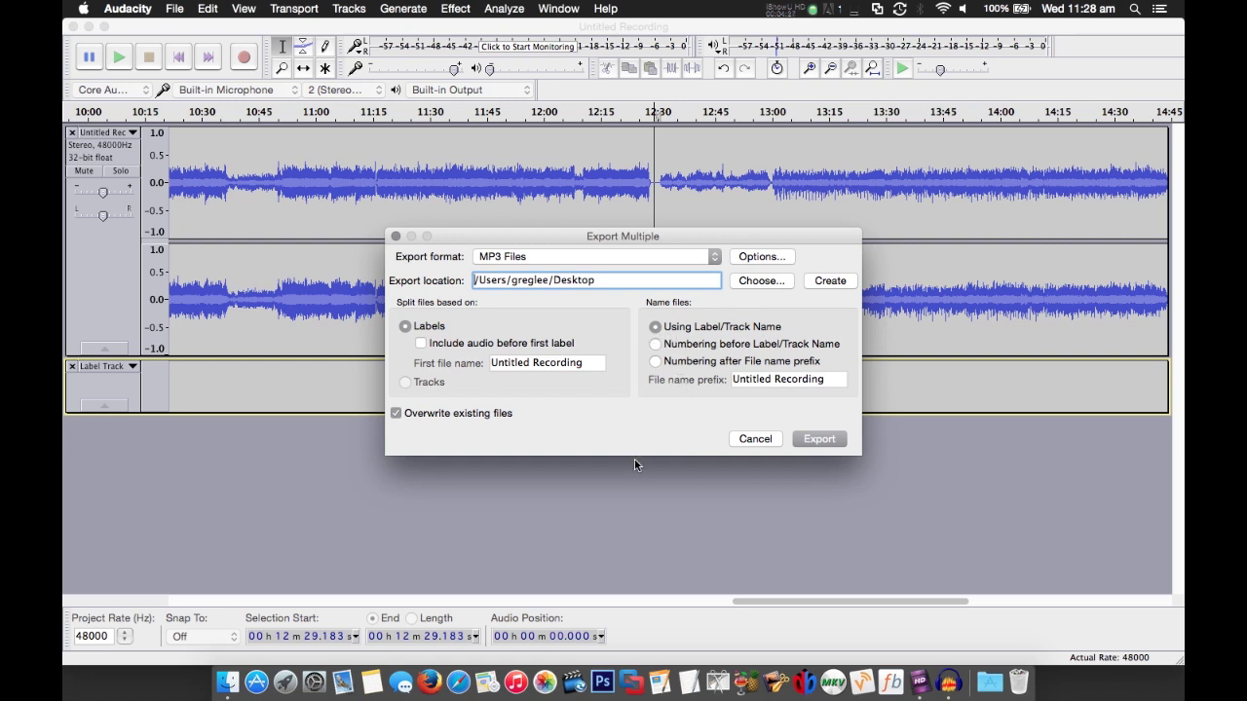
# Export the labelled sections, accepting the default metadata for tracks 1 through 4.
pyautogui.click(819, 439)
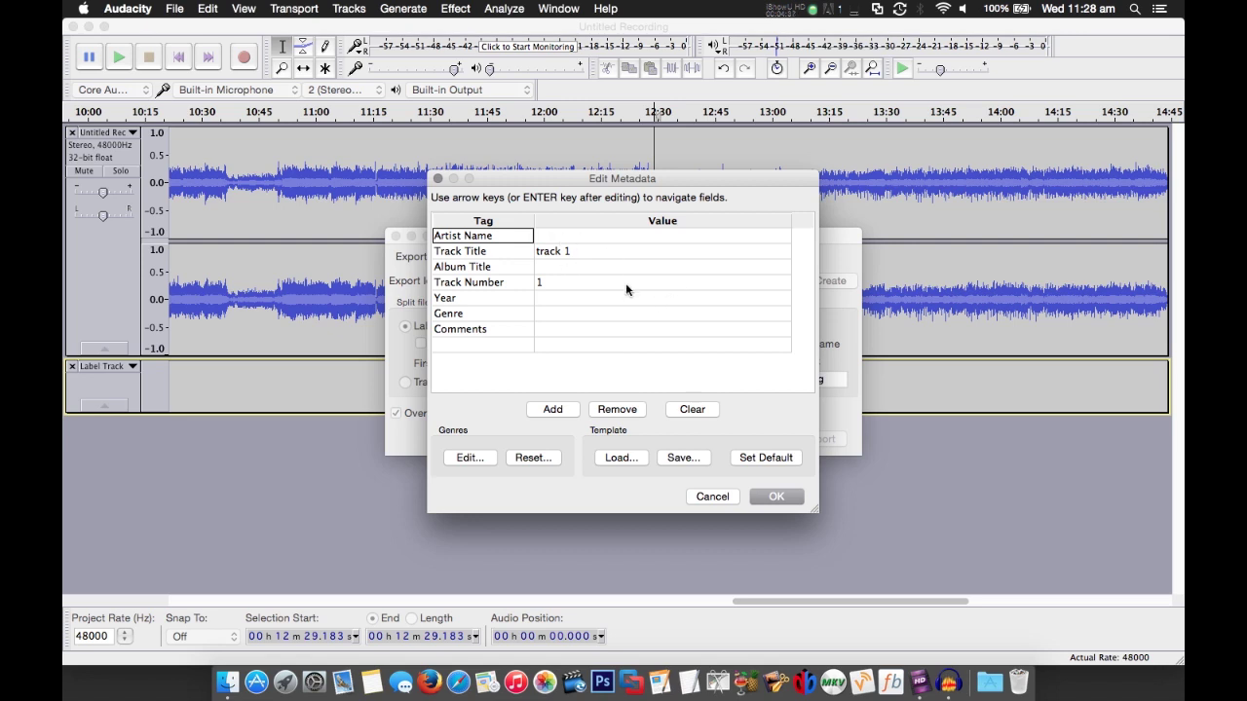
pyautogui.click(758, 494)
pyautogui.click(757, 495)
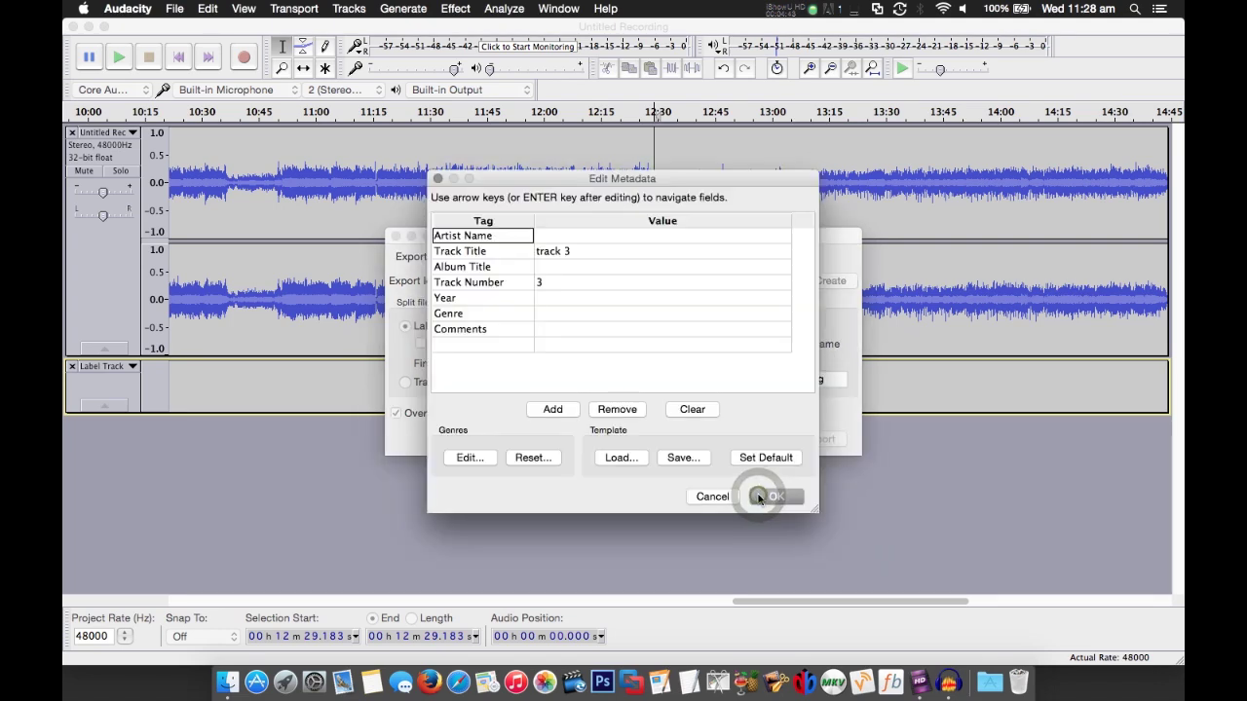
pyautogui.click(758, 497)
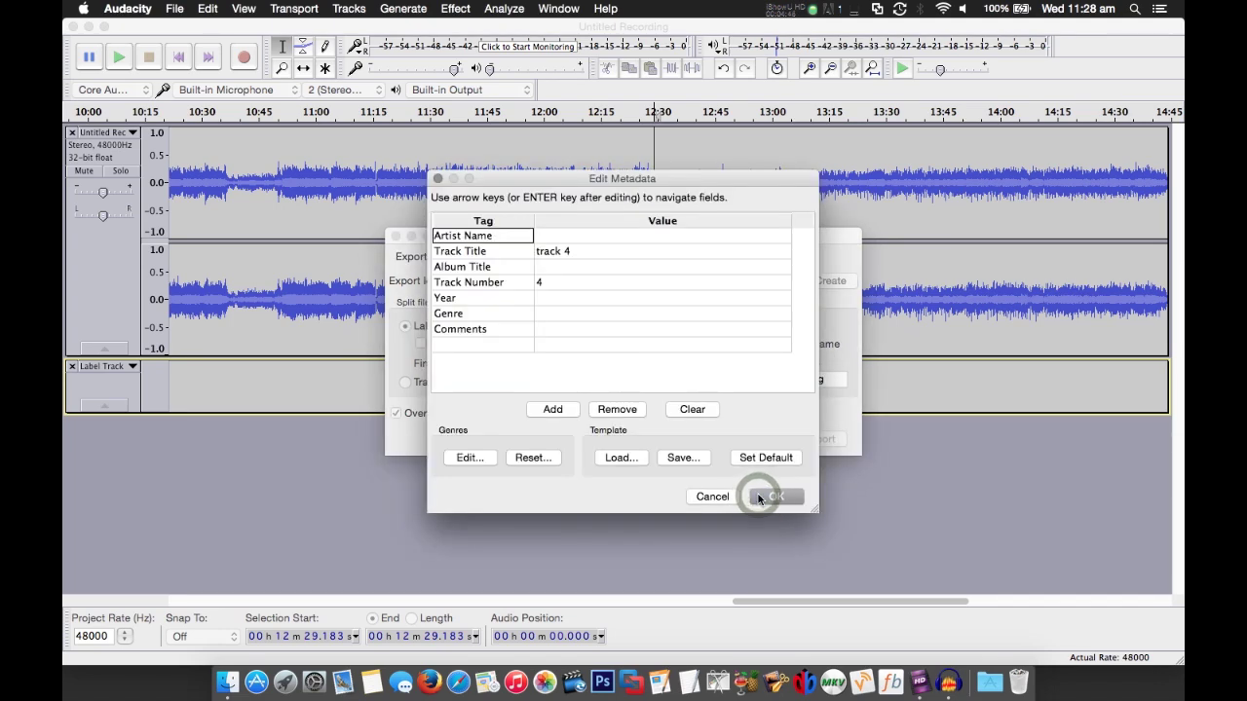
pyautogui.click(759, 498)
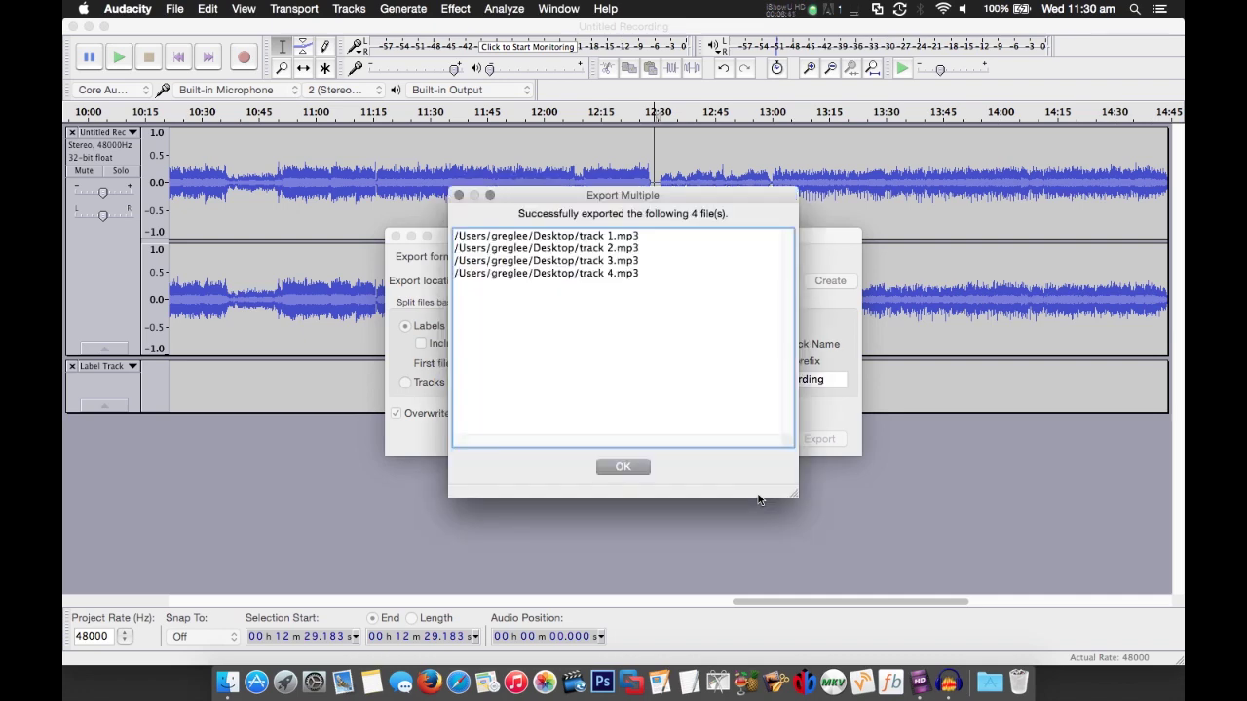
# Dismiss the export summary and minimize Audacity to reveal the four MP3s on the Desktop.
pyautogui.click(614, 470)
pyautogui.click(621, 468)
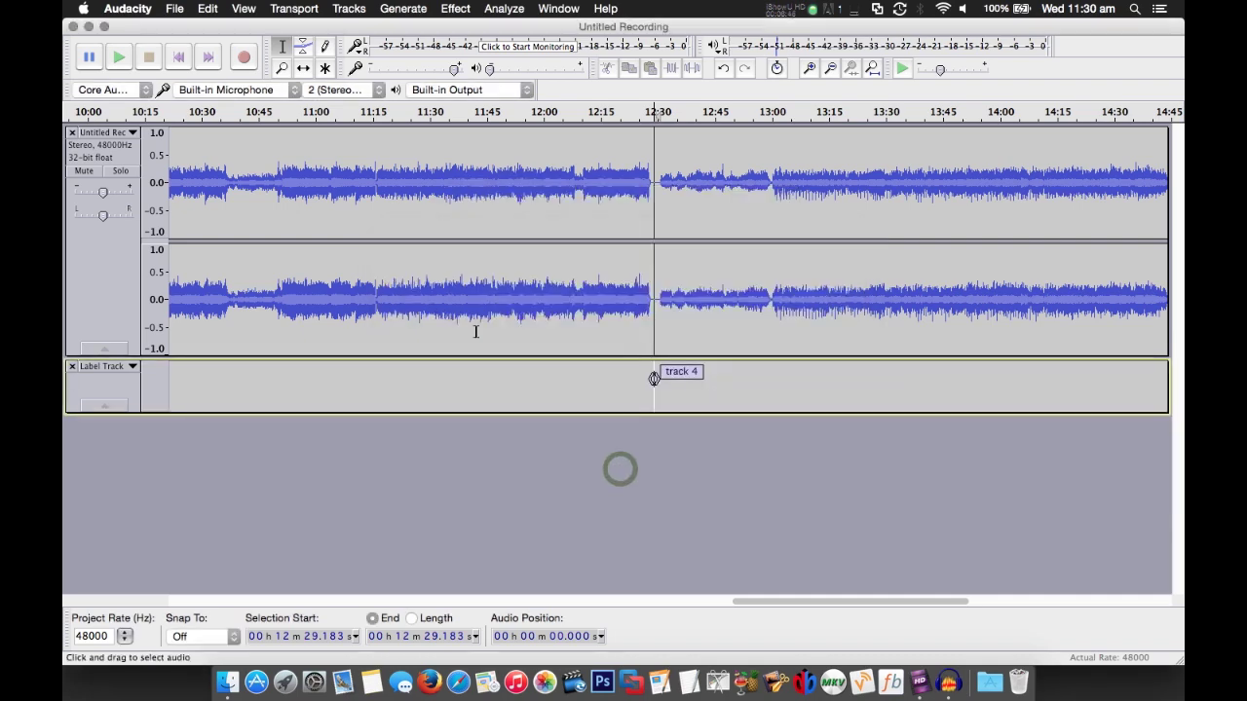
pyautogui.click(90, 26)
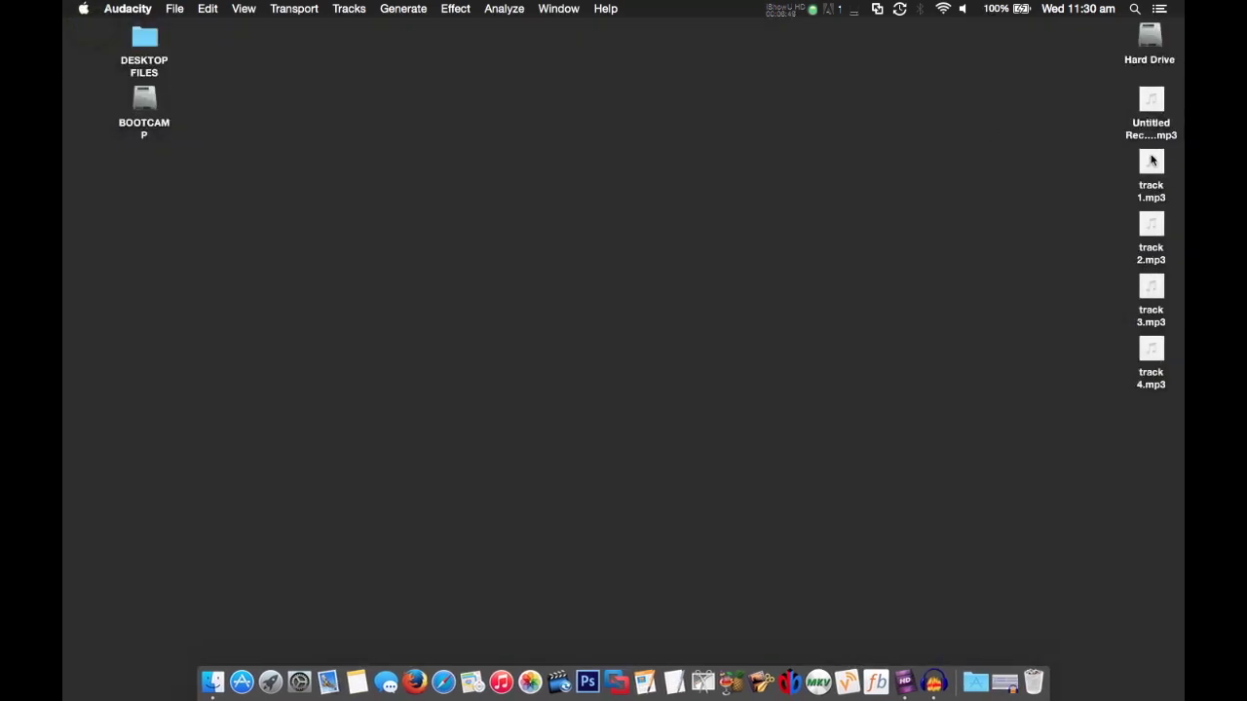